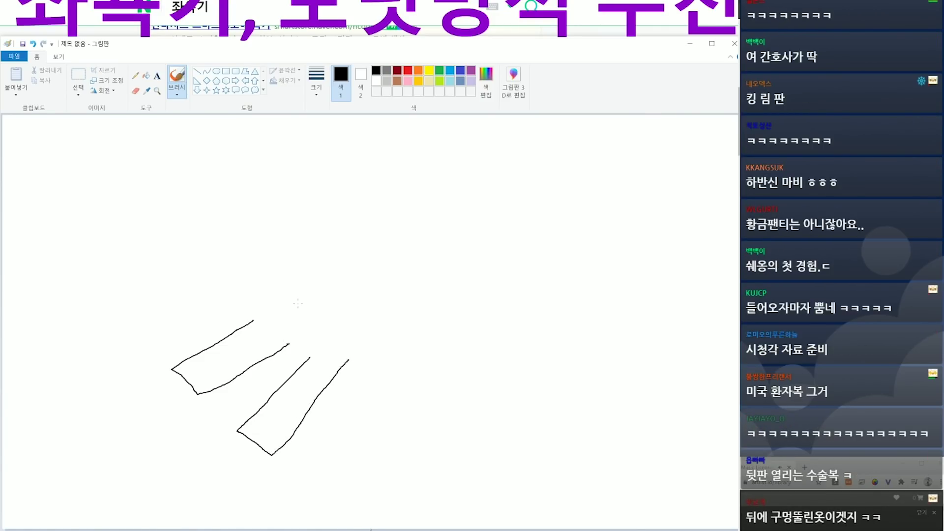
# Complete the freehand table outline by extending one leg support and adding the torso section, two curved armrests and a small headrest.
pyautogui.moveTo(253, 320); pyautogui.dragTo(272, 308)
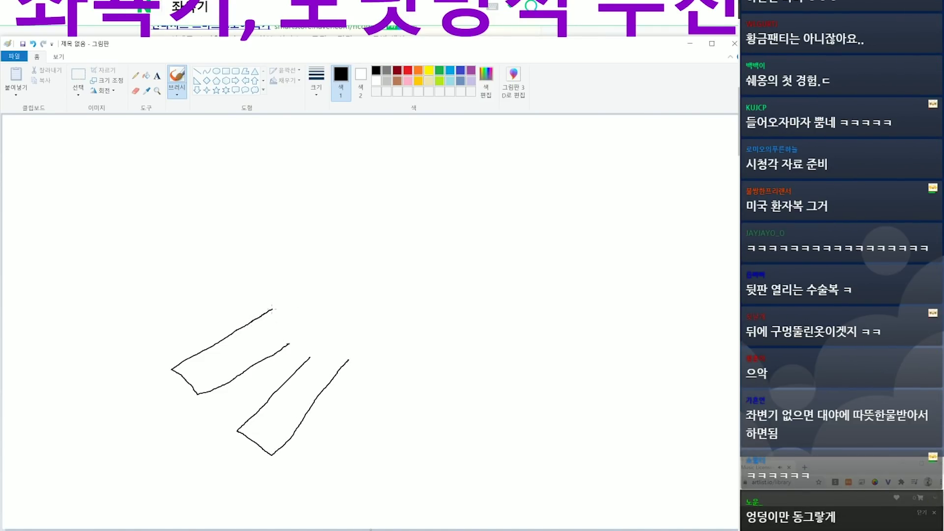
pyautogui.moveTo(285, 346); pyautogui.dragTo(300, 336)
pyautogui.moveTo(310, 285)
pyautogui.mouseDown()
pyautogui.moveTo(348, 244)
pyautogui.moveTo(396, 224)
pyautogui.moveTo(436, 245)
pyautogui.moveTo(434, 276)
pyautogui.moveTo(371, 329)
pyautogui.mouseUp()
pyautogui.moveTo(445, 262)
pyautogui.mouseDown()
pyautogui.moveTo(472, 263)
pyautogui.moveTo(509, 231)
pyautogui.moveTo(525, 250)
pyautogui.moveTo(473, 312)
pyautogui.moveTo(417, 301)
pyautogui.mouseUp()
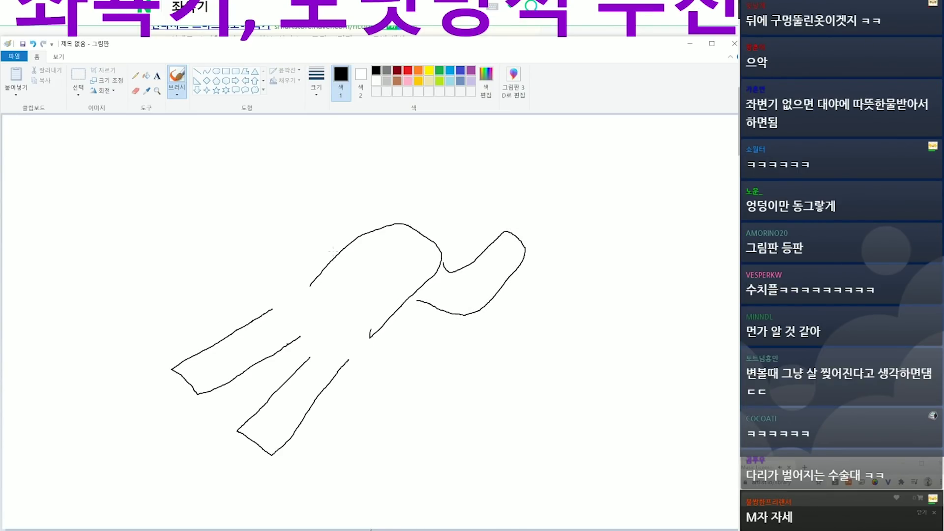
pyautogui.moveTo(332, 251)
pyautogui.mouseDown()
pyautogui.moveTo(309, 197)
pyautogui.moveTo(379, 143)
pyautogui.moveTo(400, 144)
pyautogui.moveTo(400, 171)
pyautogui.moveTo(377, 191)
pyautogui.moveTo(370, 215)
pyautogui.moveTo(379, 236)
pyautogui.moveTo(434, 263)
pyautogui.mouseUp()
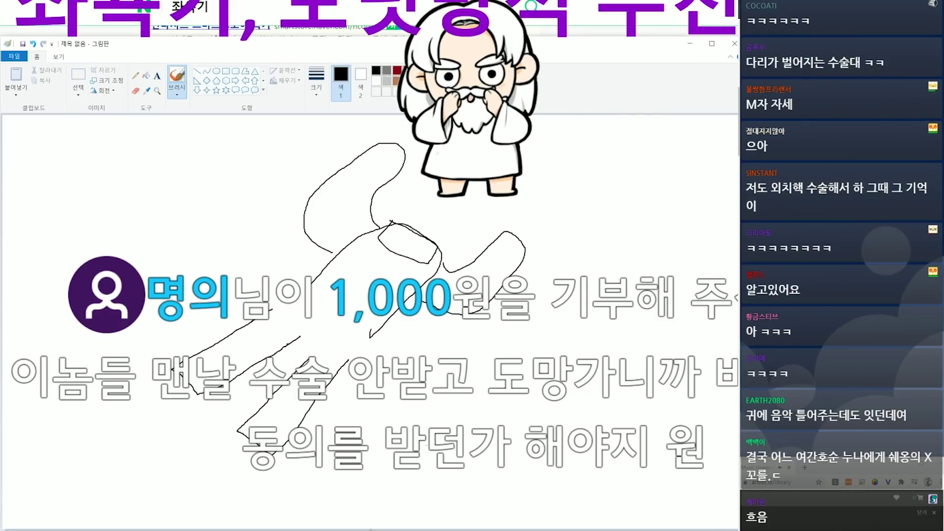
# Sketch a side view of the bent table beside the main drawing, with an upward arrow beneath the bend.
pyautogui.moveTo(432, 427); pyautogui.dragTo(478, 386)
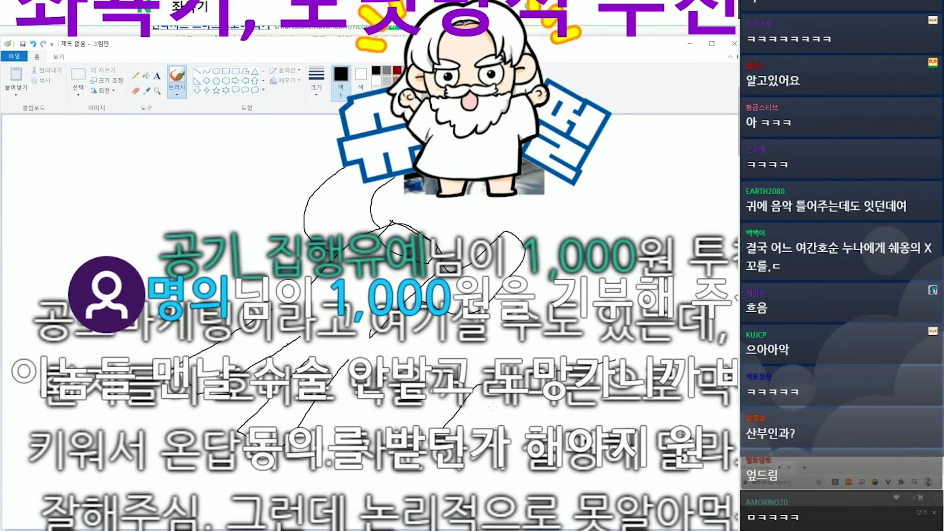
pyautogui.moveTo(445, 427)
pyautogui.mouseDown()
pyautogui.moveTo(491, 391)
pyautogui.moveTo(489, 427)
pyautogui.mouseUp()
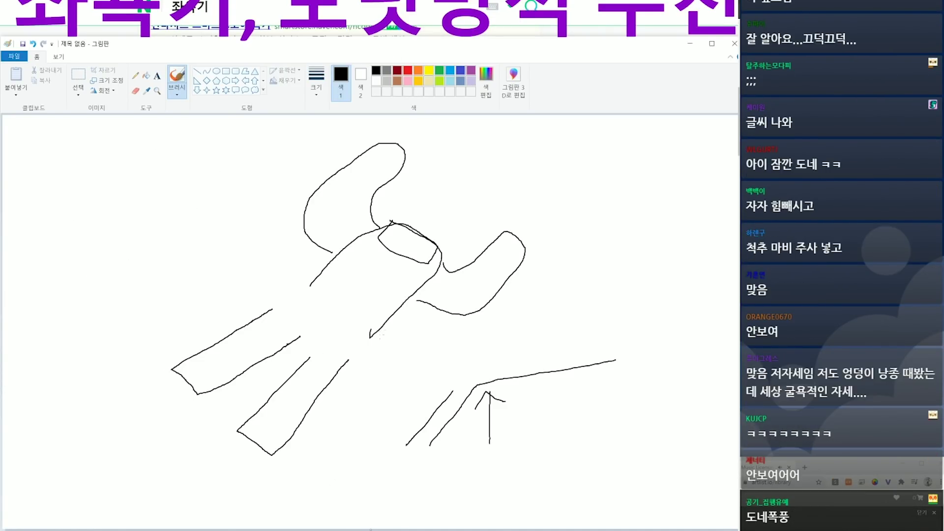
# Draw the patient's two legs and feet lying along the table's leg supports.
pyautogui.moveTo(325, 353)
pyautogui.mouseDown()
pyautogui.moveTo(249, 454)
pyautogui.moveTo(269, 470)
pyautogui.moveTo(284, 468)
pyautogui.moveTo(291, 422)
pyautogui.moveTo(329, 347)
pyautogui.mouseUp()
pyautogui.moveTo(267, 324)
pyautogui.mouseDown()
pyautogui.moveTo(199, 372)
pyautogui.moveTo(166, 366)
pyautogui.moveTo(159, 386)
pyautogui.moveTo(194, 392)
pyautogui.moveTo(284, 328)
pyautogui.moveTo(320, 318)
pyautogui.moveTo(282, 338)
pyautogui.mouseUp()
pyautogui.moveTo(338, 330); pyautogui.dragTo(340, 370)
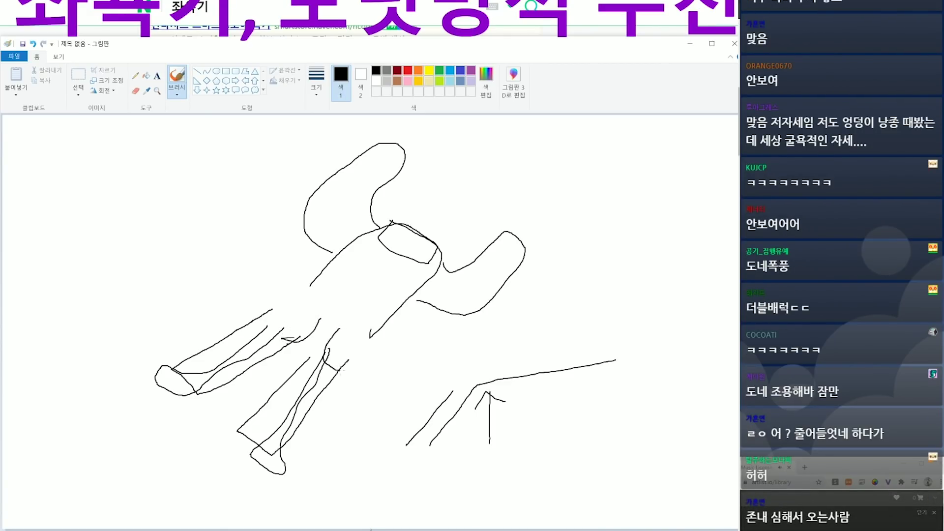
# Add a bent line above the side-view table, and draw the patient's round head, shoulders and raised arms on the main table.
pyautogui.moveTo(438, 402)
pyautogui.mouseDown()
pyautogui.moveTo(478, 357)
pyautogui.moveTo(624, 344)
pyautogui.mouseUp()
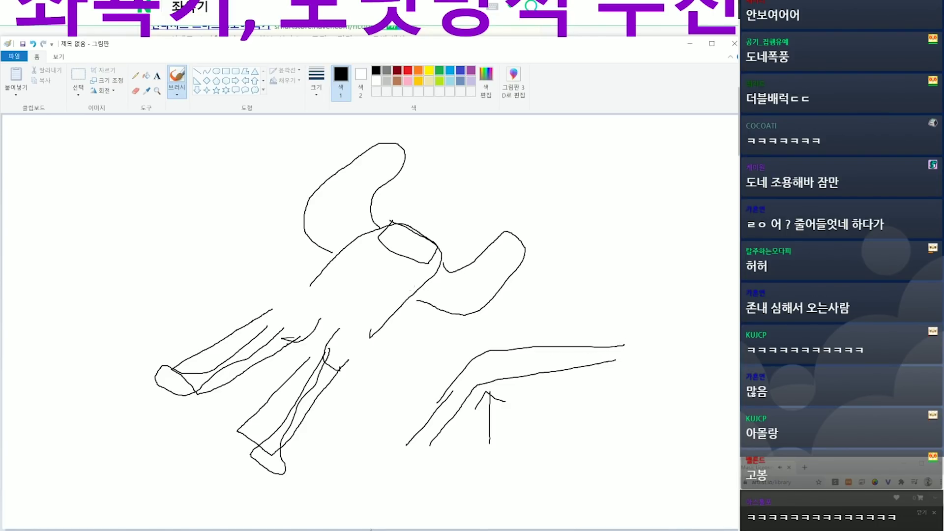
pyautogui.moveTo(420, 287)
pyautogui.mouseDown()
pyautogui.moveTo(527, 236)
pyautogui.moveTo(413, 297)
pyautogui.mouseUp()
pyautogui.moveTo(416, 206); pyautogui.dragTo(424, 207)
pyautogui.moveTo(393, 252); pyautogui.dragTo(373, 277)
pyautogui.moveTo(352, 221); pyautogui.dragTo(393, 259)
pyautogui.moveTo(404, 150)
pyautogui.mouseDown()
pyautogui.moveTo(337, 199)
pyautogui.moveTo(352, 240)
pyautogui.mouseUp()
# Draw a rounded bump with an angular outline around it at the bend of the side-view sketch.
pyautogui.moveTo(487, 350)
pyautogui.mouseDown()
pyautogui.moveTo(475, 342)
pyautogui.moveTo(471, 380)
pyautogui.mouseUp()
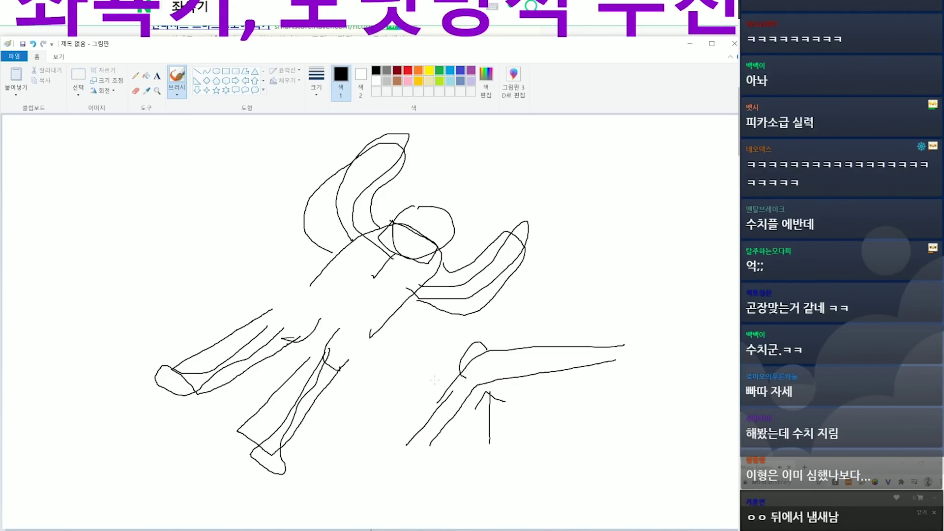
pyautogui.moveTo(491, 352)
pyautogui.mouseDown()
pyautogui.moveTo(460, 350)
pyautogui.moveTo(451, 376)
pyautogui.mouseUp()
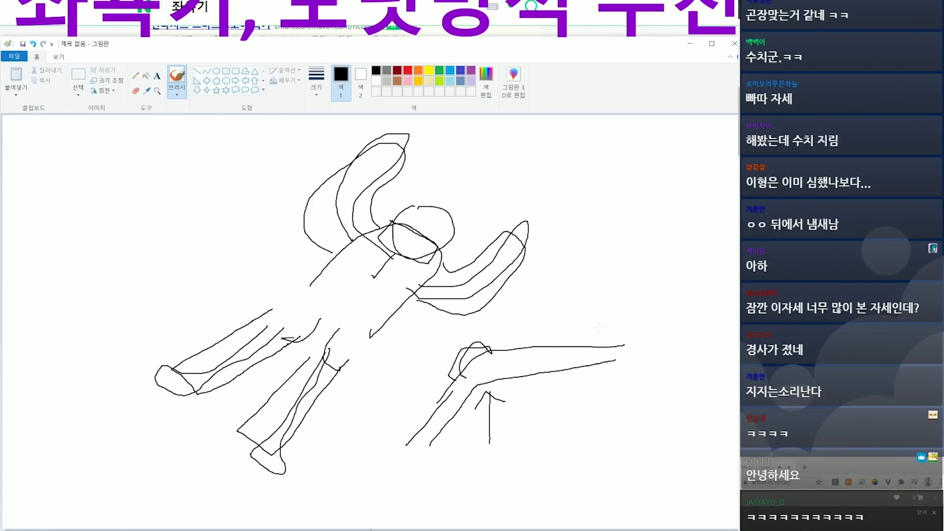
# Handwrite the word "마취" in the empty area above the side-view sketch.
pyautogui.moveTo(575, 285); pyautogui.dragTo(593, 298)
pyautogui.moveTo(603, 264); pyautogui.dragTo(611, 320)
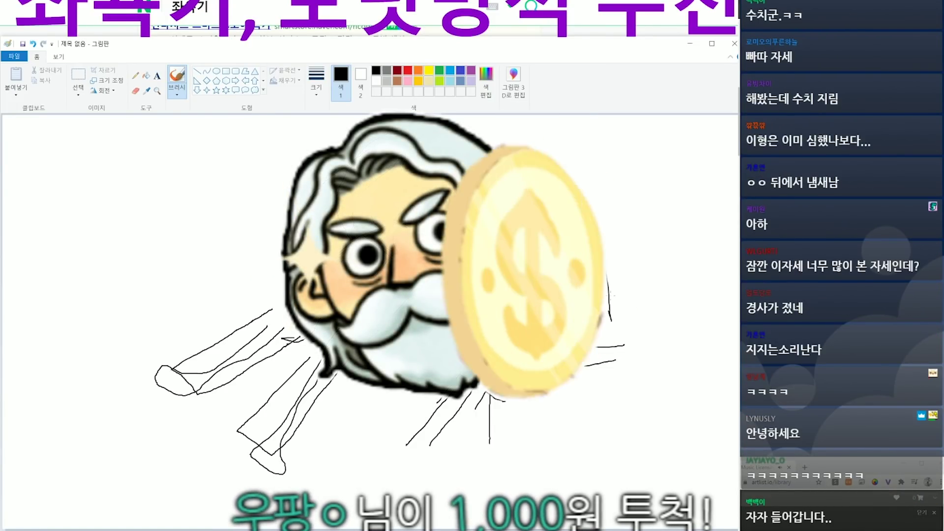
pyautogui.moveTo(644, 276)
pyautogui.mouseDown()
pyautogui.moveTo(663, 289)
pyautogui.moveTo(649, 319)
pyautogui.mouseUp()
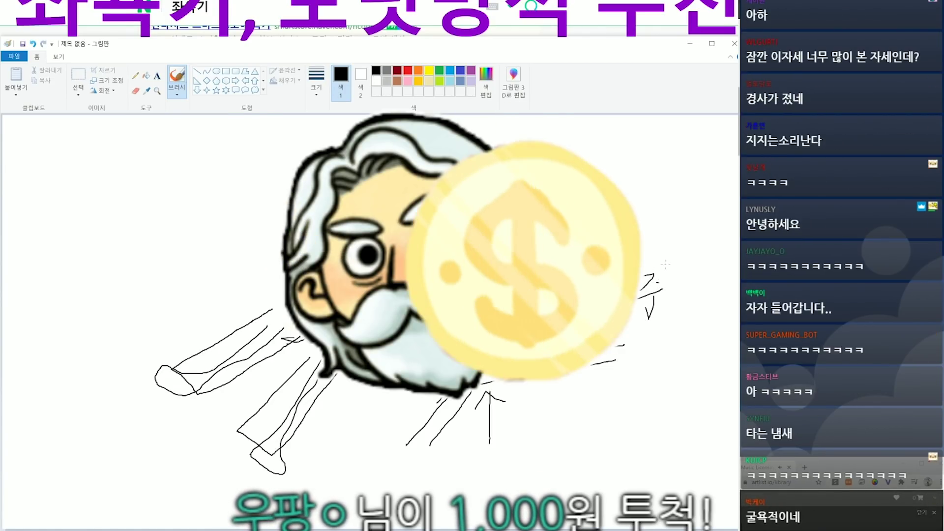
pyautogui.moveTo(668, 266); pyautogui.dragTo(669, 329)
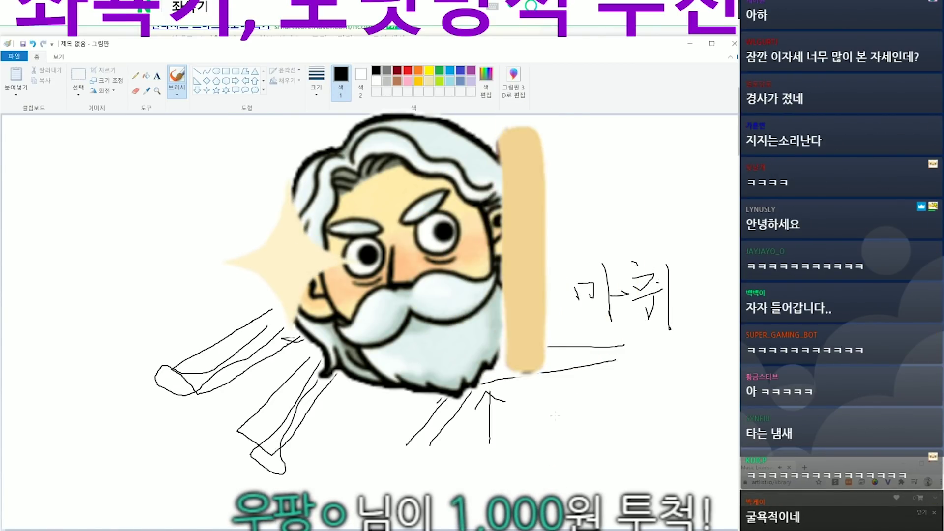
# Handwrite "2 종류" in large characters below the word "마취".
pyautogui.moveTo(541, 406); pyautogui.dragTo(608, 469)
pyautogui.moveTo(627, 405); pyautogui.dragTo(659, 418)
pyautogui.moveTo(612, 437)
pyautogui.mouseDown()
pyautogui.moveTo(680, 435)
pyautogui.moveTo(640, 474)
pyautogui.moveTo(657, 459)
pyautogui.mouseUp()
pyautogui.moveTo(576, 283); pyautogui.dragTo(595, 299)
pyautogui.moveTo(610, 275); pyautogui.dragTo(612, 320)
pyautogui.moveTo(680, 405); pyautogui.dragTo(709, 420)
pyautogui.moveTo(639, 445); pyautogui.dragTo(716, 432)
pyautogui.moveTo(691, 445); pyautogui.dragTo(691, 474)
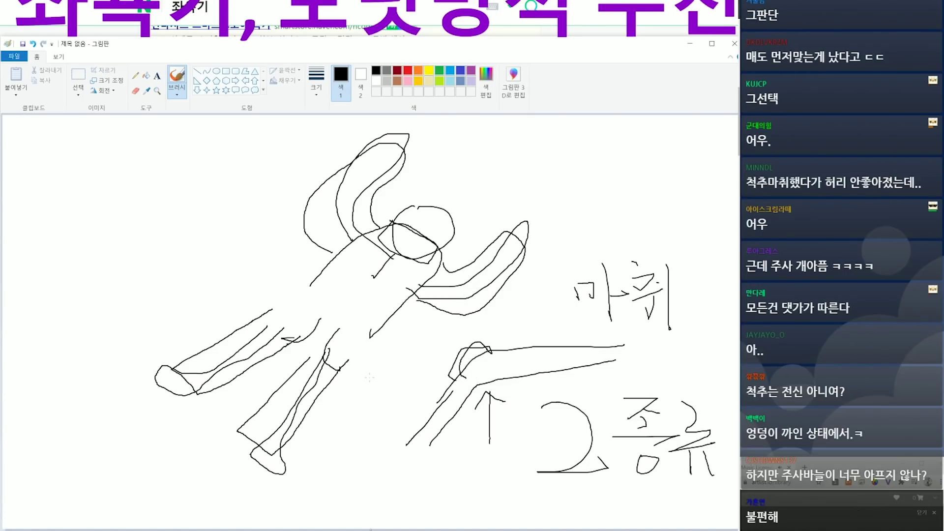
# Draw a curved contour and several short slanted strokes at the patient's hip, above the lower leg support.
pyautogui.moveTo(324, 366); pyautogui.dragTo(365, 326)
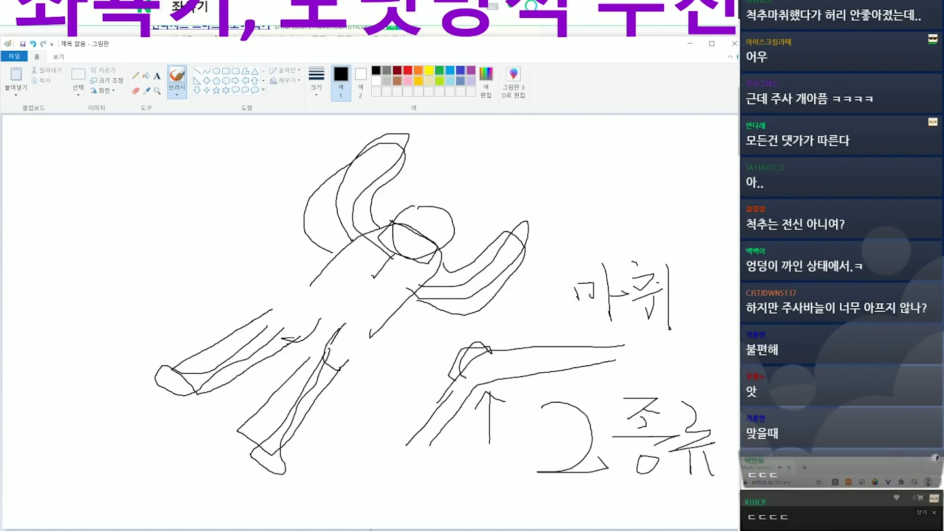
pyautogui.moveTo(327, 359)
pyautogui.mouseDown()
pyautogui.moveTo(350, 391)
pyautogui.moveTo(362, 380)
pyautogui.mouseUp()
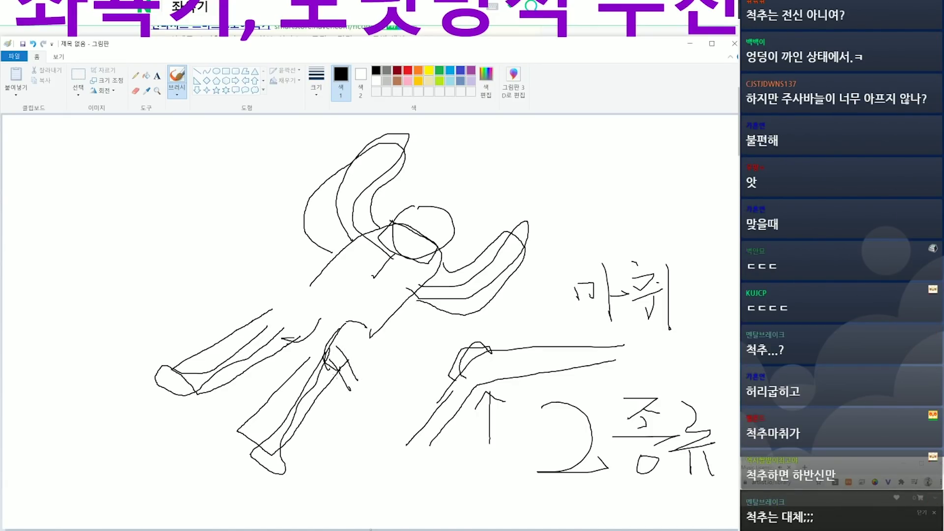
pyautogui.moveTo(355, 347); pyautogui.dragTo(375, 371)
pyautogui.moveTo(344, 325)
pyautogui.mouseDown()
pyautogui.moveTo(388, 364)
pyautogui.moveTo(386, 382)
pyautogui.mouseUp()
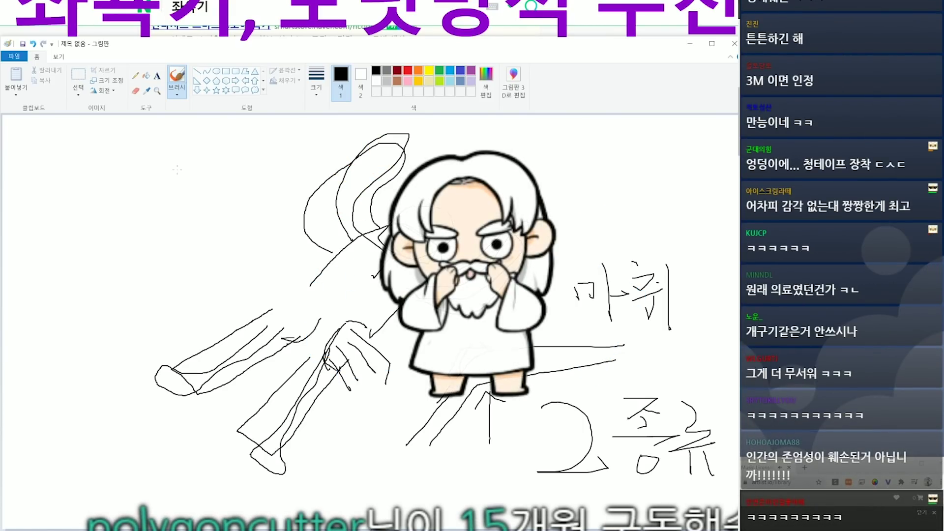
# Sketch a small separate detail in the blank upper-left canvas area: a rounded boxy outline with short strokes radiating from its centre.
pyautogui.moveTo(138, 153); pyautogui.dragTo(196, 209)
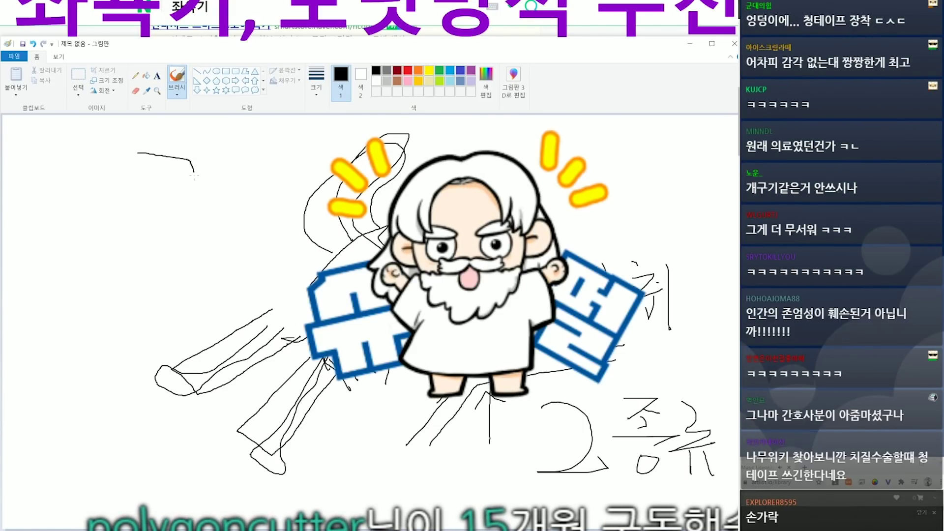
pyautogui.moveTo(140, 161)
pyautogui.mouseDown()
pyautogui.moveTo(144, 187)
pyautogui.moveTo(170, 182)
pyautogui.moveTo(178, 201)
pyautogui.moveTo(145, 187)
pyautogui.moveTo(140, 202)
pyautogui.moveTo(165, 196)
pyautogui.moveTo(167, 217)
pyautogui.moveTo(196, 209)
pyautogui.mouseUp()
pyautogui.moveTo(134, 185)
pyautogui.mouseDown()
pyautogui.moveTo(158, 185)
pyautogui.moveTo(156, 173)
pyautogui.moveTo(193, 199)
pyautogui.mouseUp()
pyautogui.moveTo(159, 173); pyautogui.dragTo(174, 187)
pyautogui.moveTo(168, 177)
pyautogui.mouseDown()
pyautogui.moveTo(158, 187)
pyautogui.moveTo(193, 173)
pyautogui.moveTo(154, 205)
pyautogui.moveTo(176, 208)
pyautogui.mouseUp()
pyautogui.moveTo(178, 185); pyautogui.dragTo(187, 198)
pyautogui.moveTo(166, 192); pyautogui.dragTo(163, 200)
pyautogui.moveTo(171, 180); pyautogui.dragTo(157, 195)
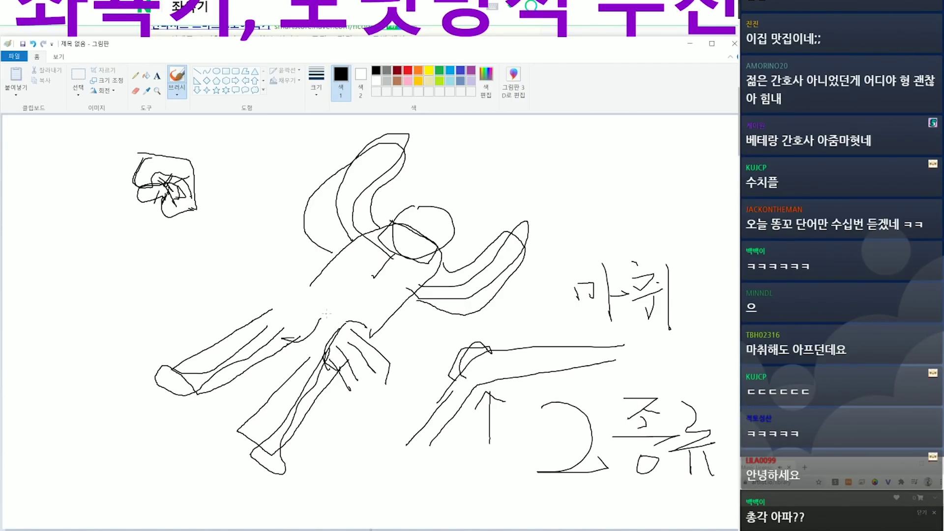
# Draw overlapping strip-like lines across the patient's hips and upper thighs on the table.
pyautogui.moveTo(330, 319)
pyautogui.mouseDown()
pyautogui.moveTo(370, 358)
pyautogui.moveTo(394, 355)
pyautogui.moveTo(333, 389)
pyautogui.mouseUp()
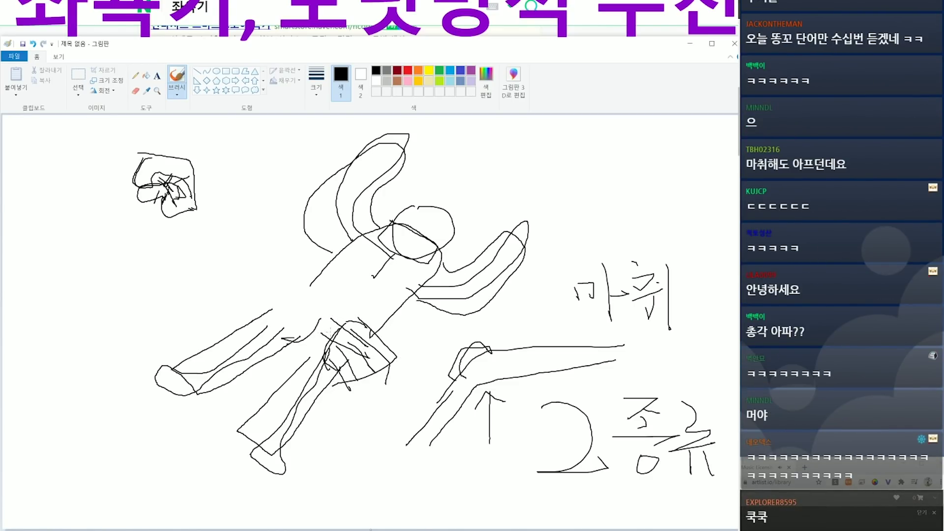
pyautogui.moveTo(326, 318)
pyautogui.mouseDown()
pyautogui.moveTo(367, 341)
pyautogui.moveTo(389, 317)
pyautogui.mouseUp()
pyautogui.moveTo(291, 340)
pyautogui.mouseDown()
pyautogui.moveTo(334, 365)
pyautogui.moveTo(334, 377)
pyautogui.mouseUp()
pyautogui.moveTo(329, 297); pyautogui.dragTo(355, 321)
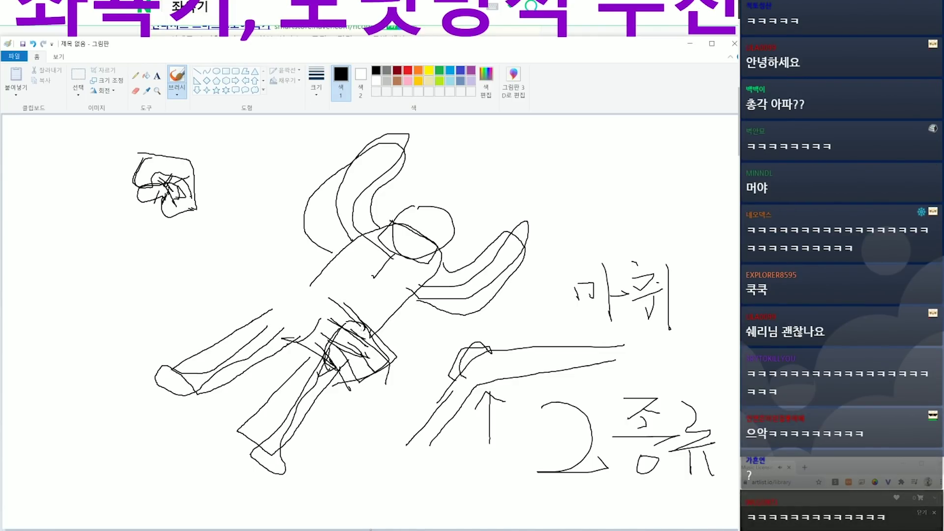